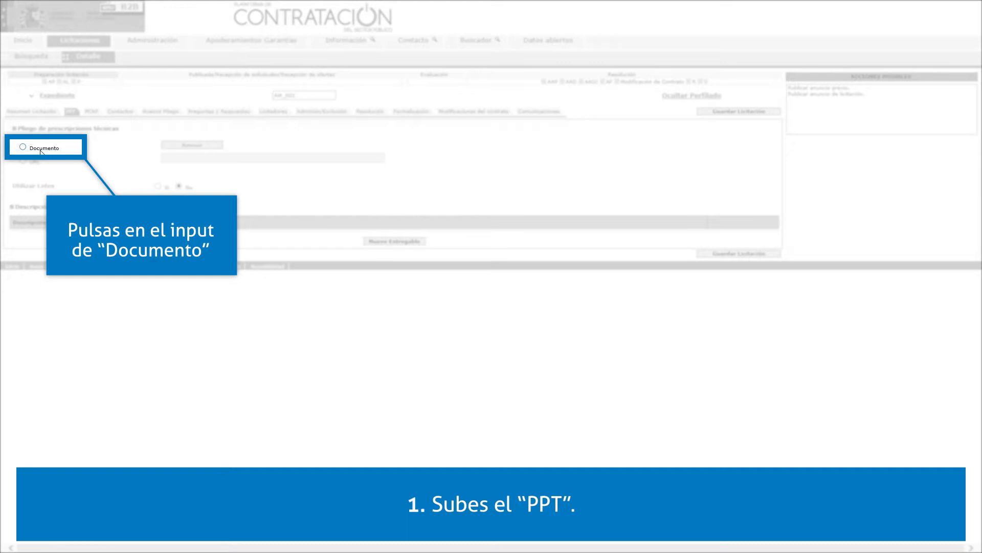
Attach PPT.pdf as the technical specifications document and save the tender.
click(41, 151)
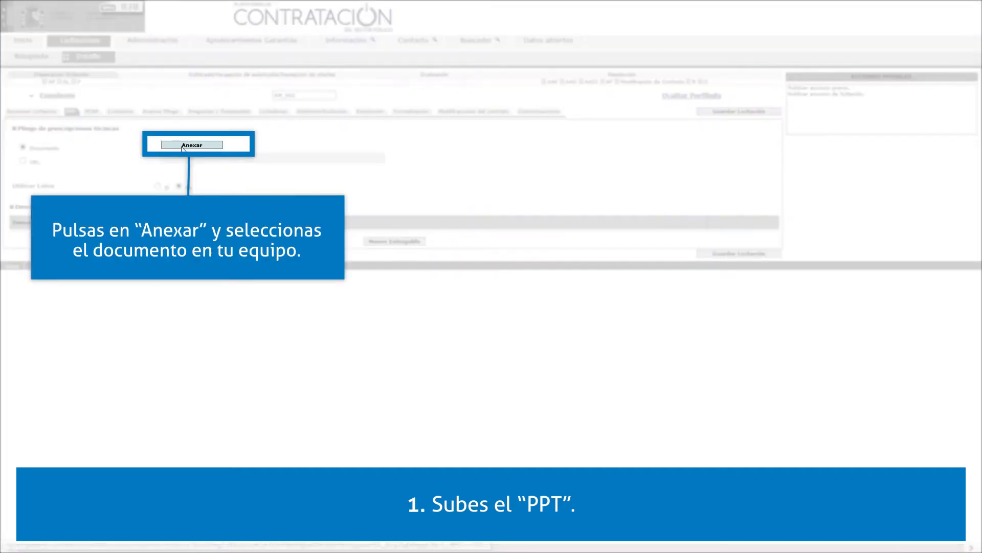
click(183, 146)
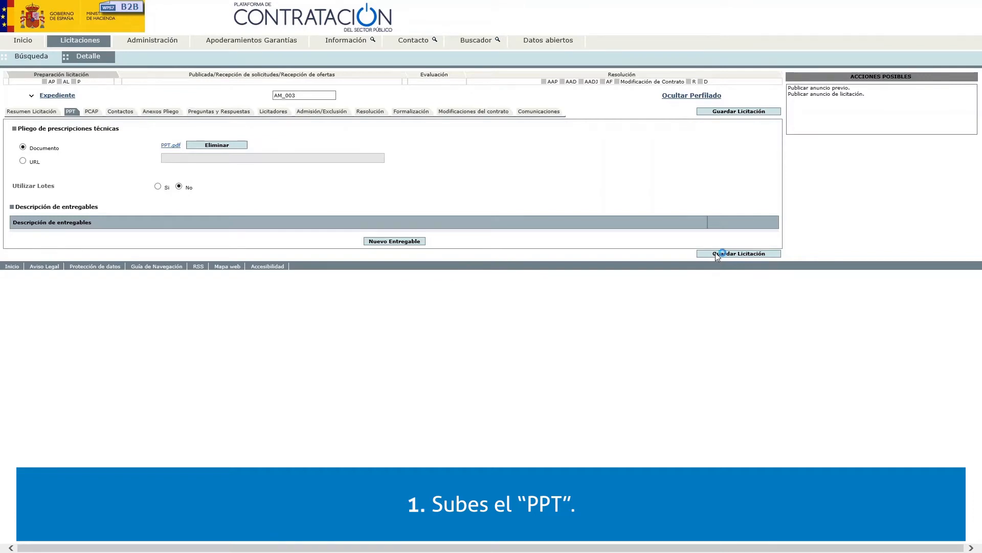
click(718, 254)
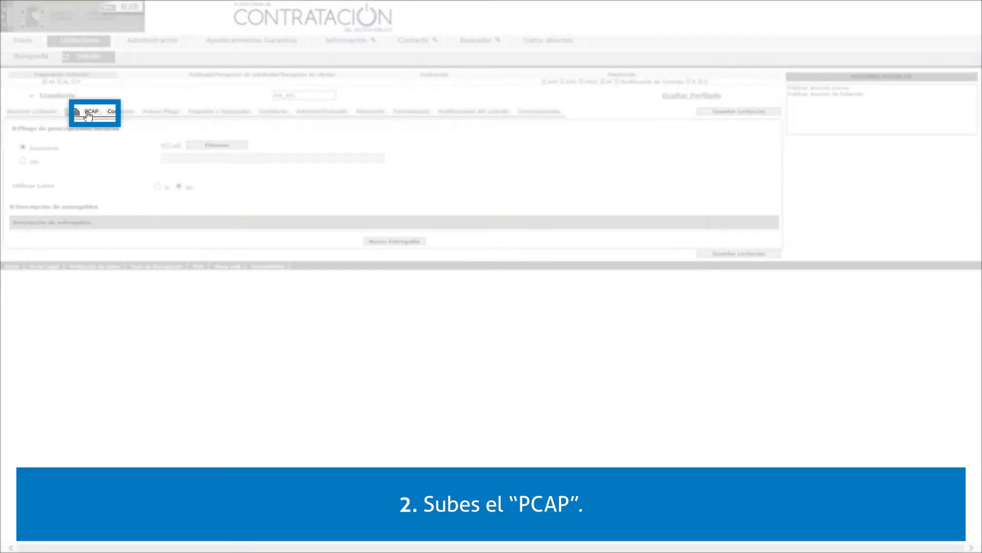
Attach PCAP.pdf as the document for the administrative clauses in the PCAP section.
click(88, 114)
click(50, 151)
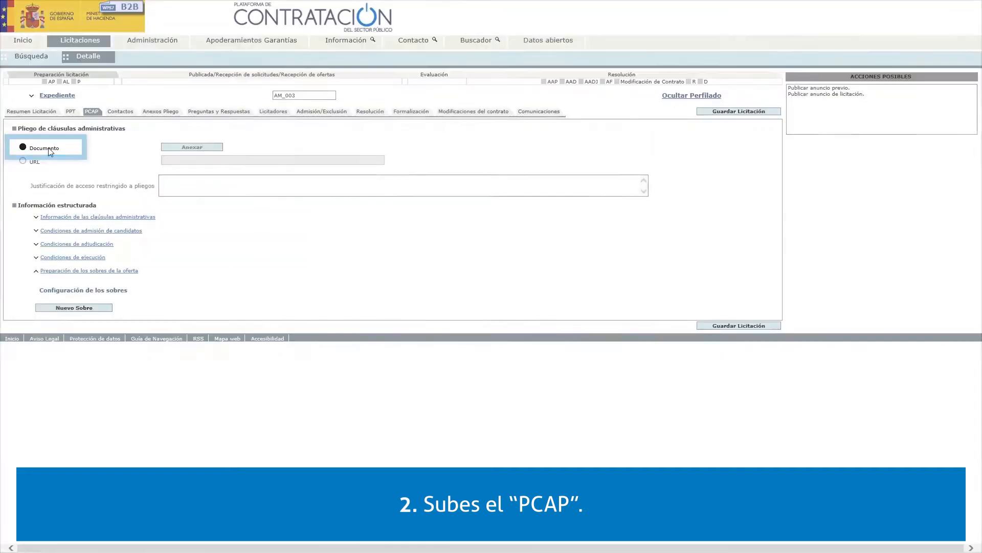
click(191, 150)
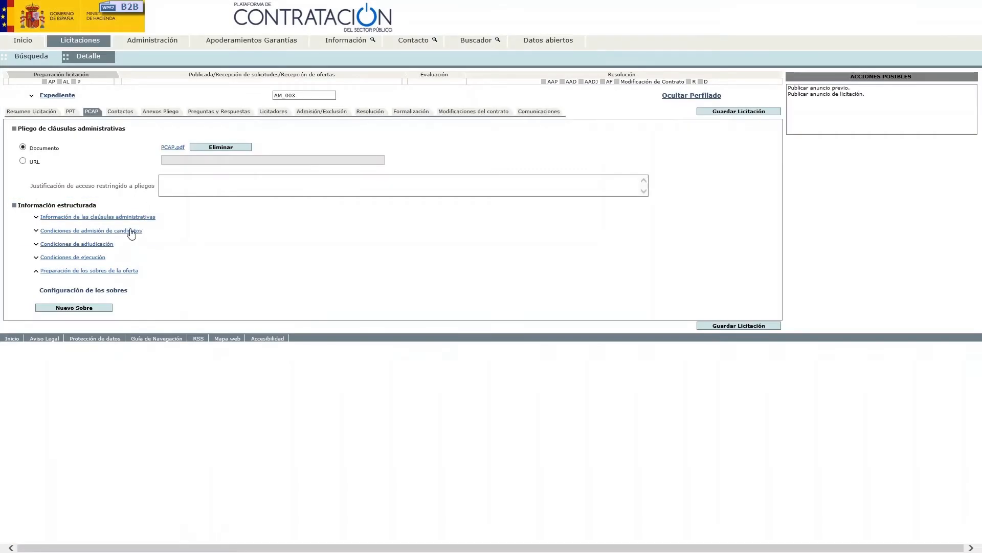
Configure the prior participation requirements with technical solvency (quality control certificates) and economic solvency (annual turnover), and save the tender.
click(131, 231)
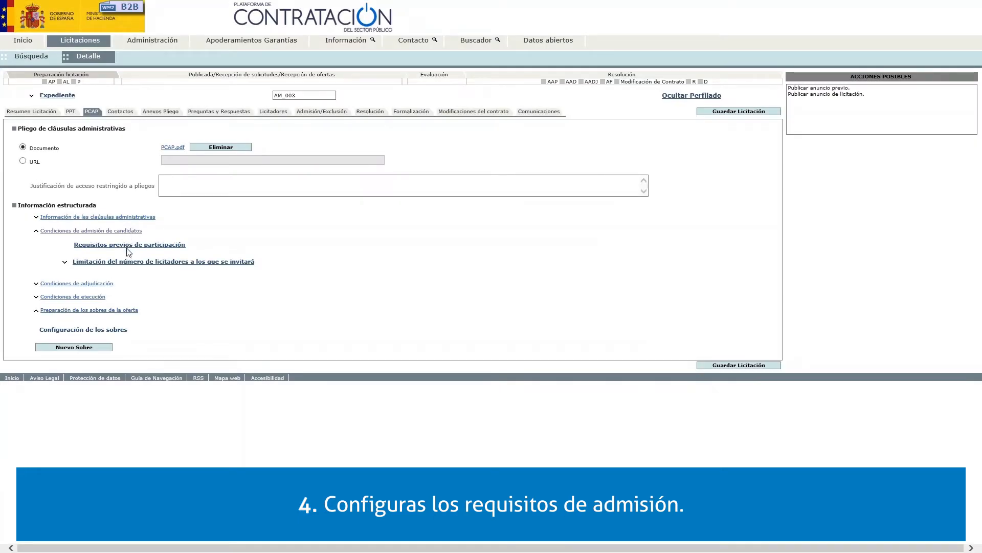
click(129, 245)
click(147, 96)
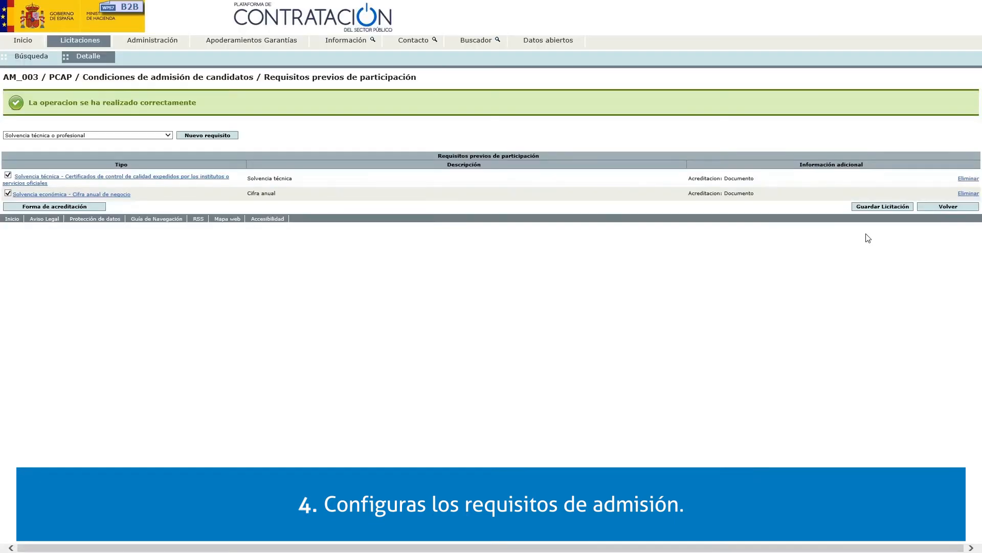
click(876, 206)
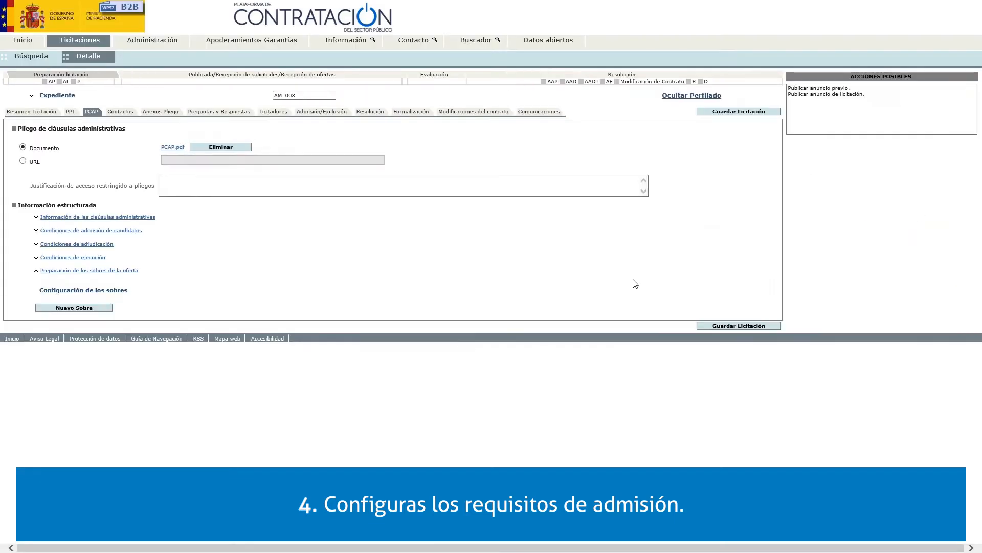
Configure the award criteria Juicio de Valor with weighting 20 and Precio with weighting 80, and save the tender.
click(69, 245)
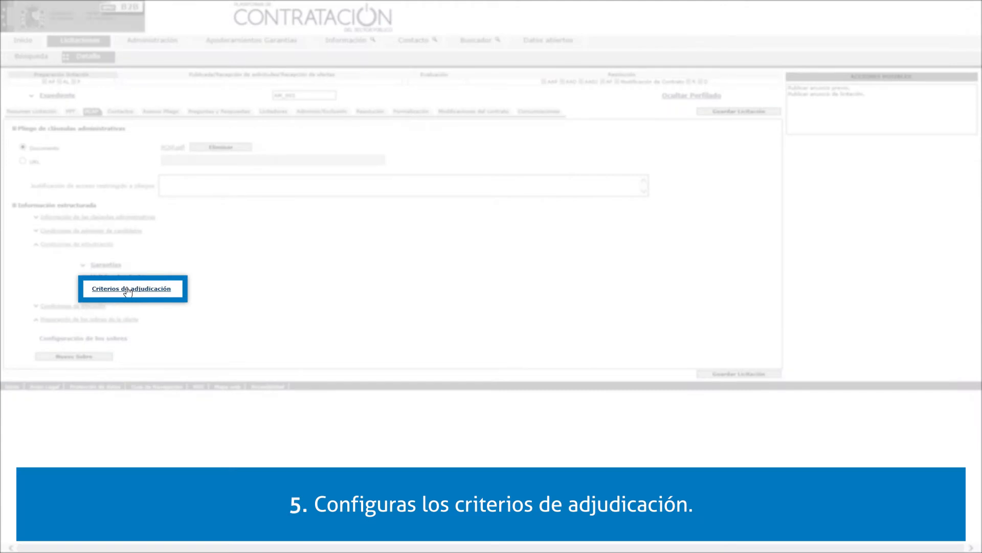
click(128, 291)
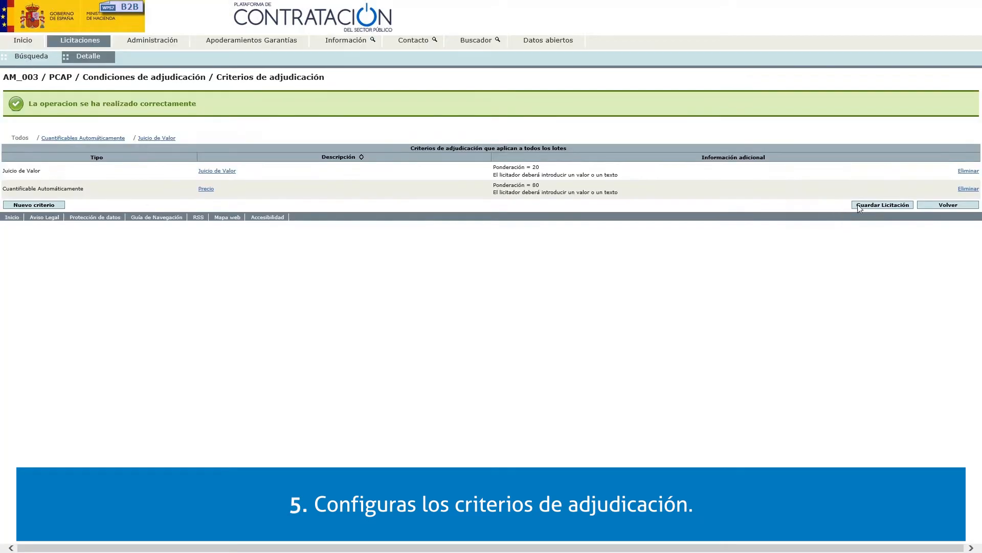
click(872, 205)
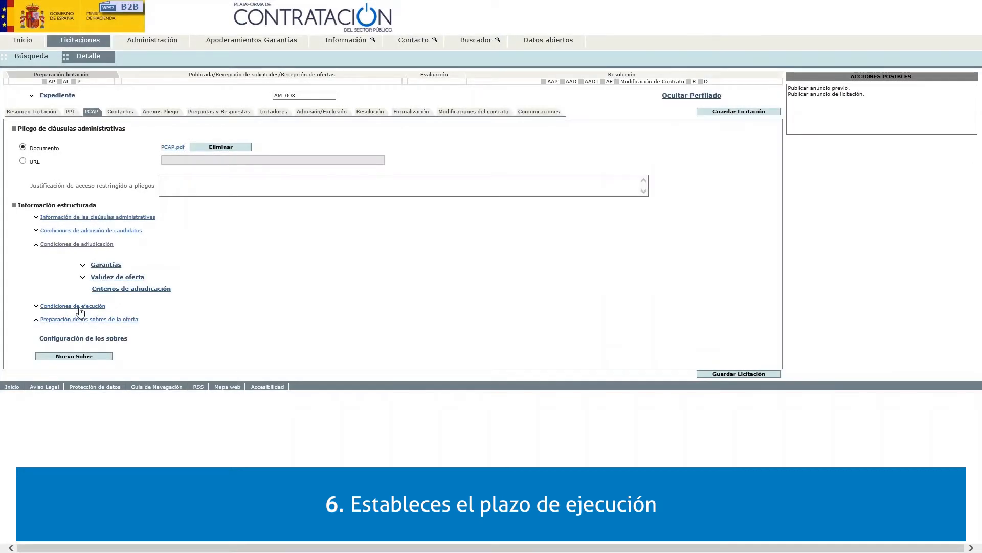
Set the contract's execution period as a duration in the execution conditions and save the tender.
click(78, 307)
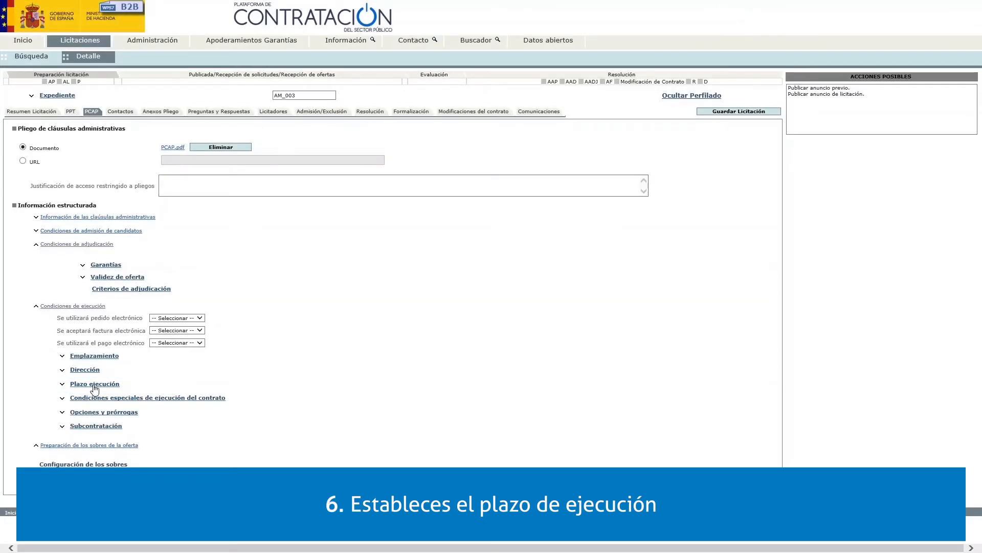
click(95, 385)
scroll(195, 367, down, 1)
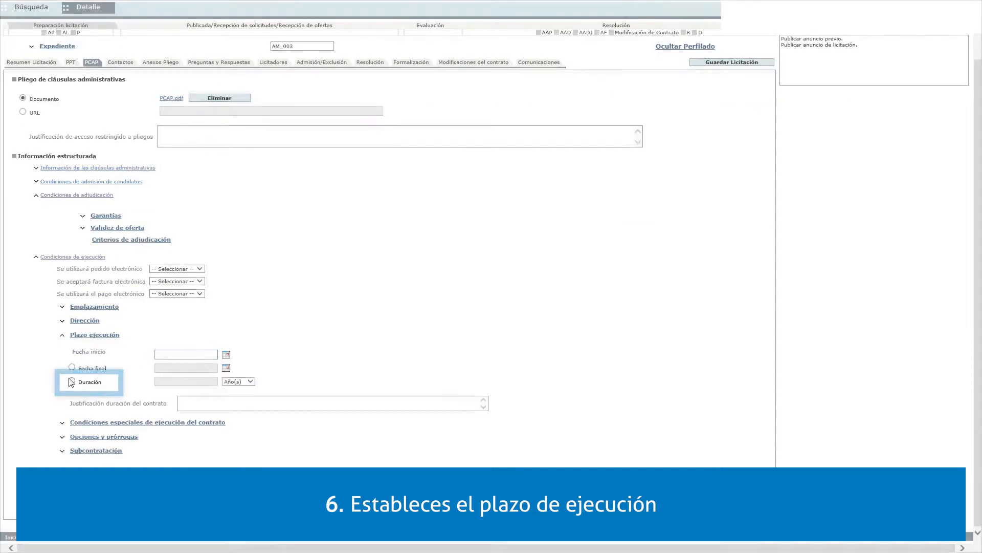
click(72, 381)
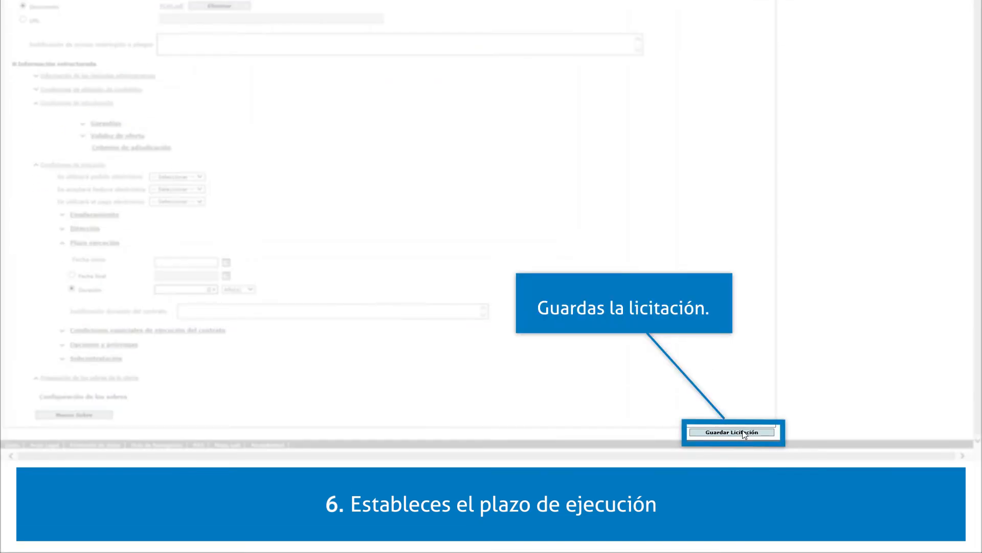
click(743, 433)
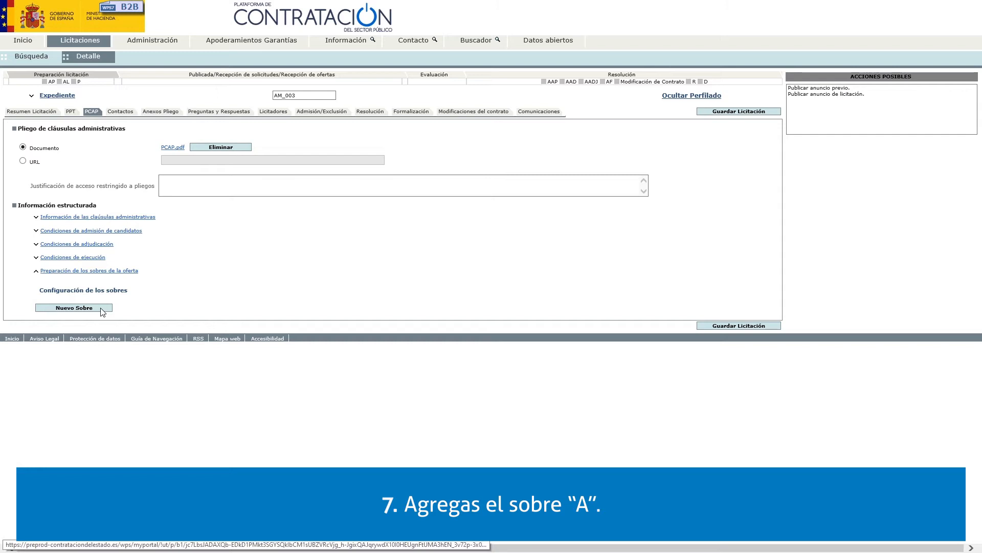
Create a new envelope named "Sobre A" of type Documentación administrativa and save it.
click(74, 307)
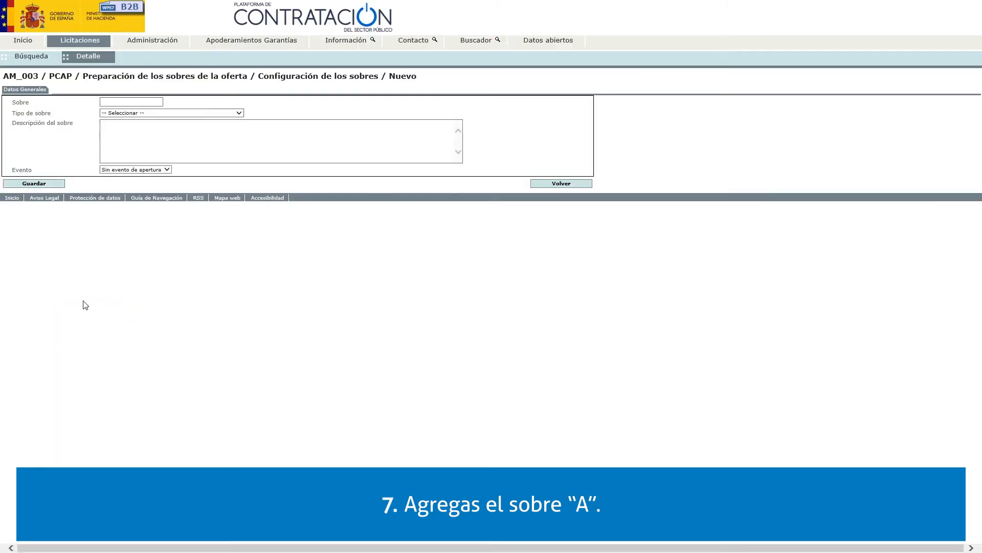
text(Sobre A)
click(225, 113)
click(192, 119)
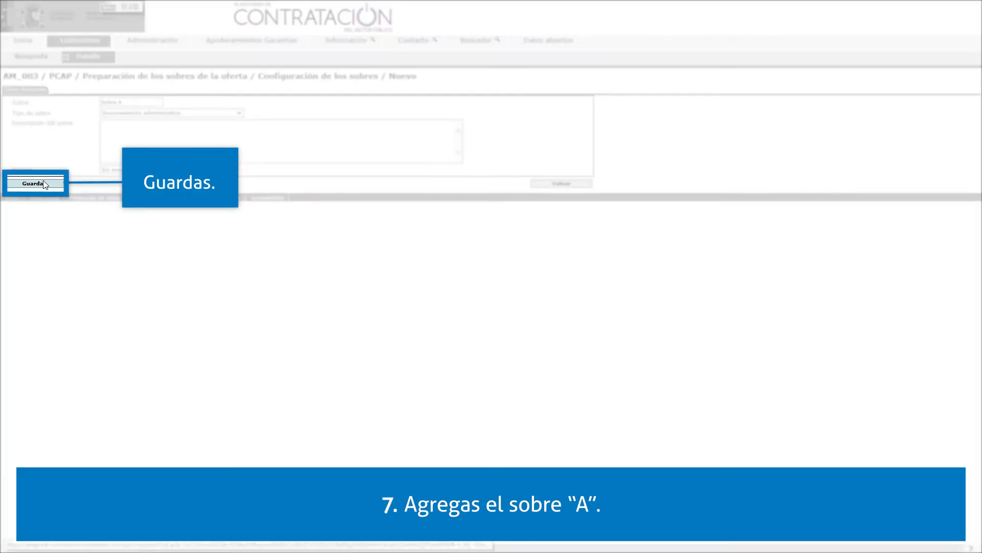
click(43, 183)
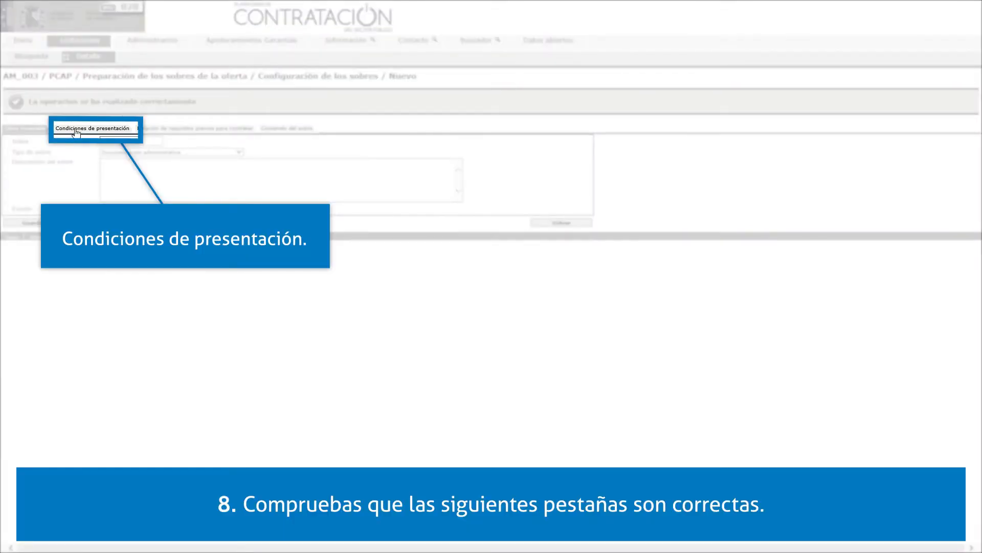
Require Sobre A's content to be encrypted in its presentation conditions and save the envelope.
click(76, 132)
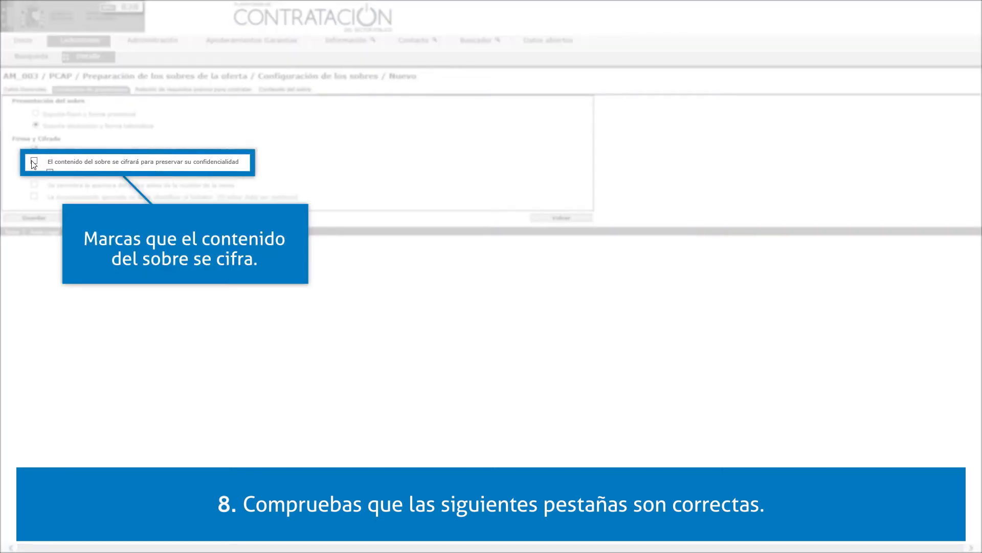
click(34, 162)
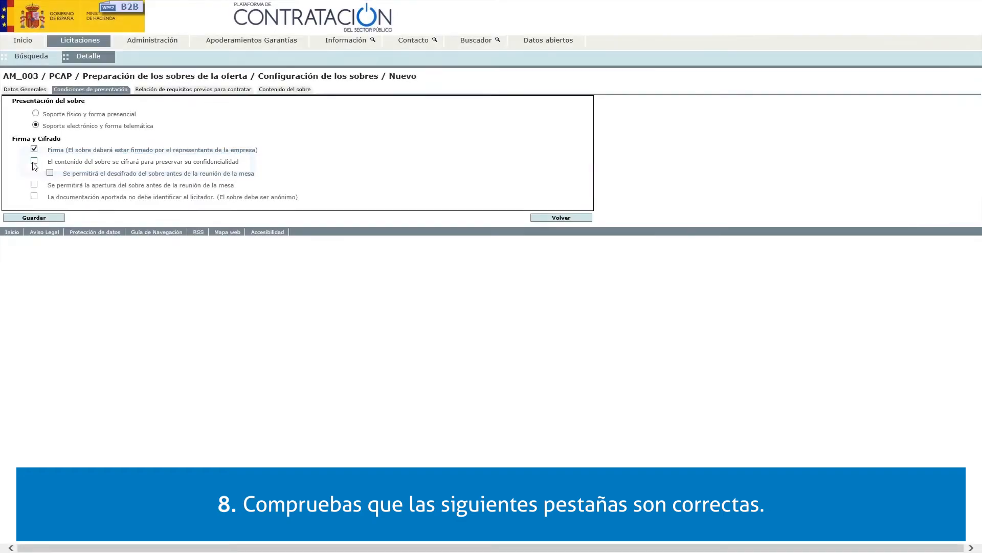
click(39, 218)
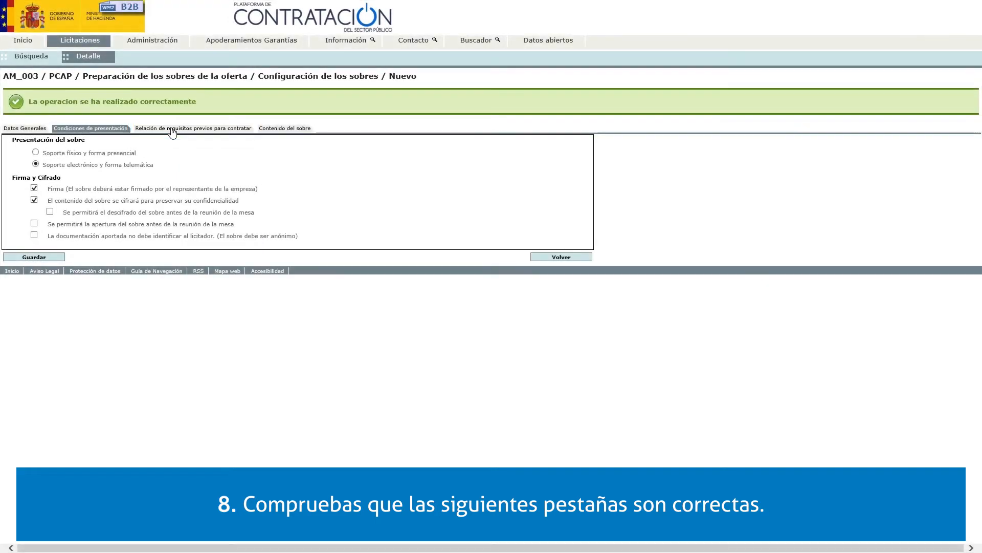
Review Sobre A's prior requirements, save its envelope contents, and return to the PCAP to save the tender.
click(173, 130)
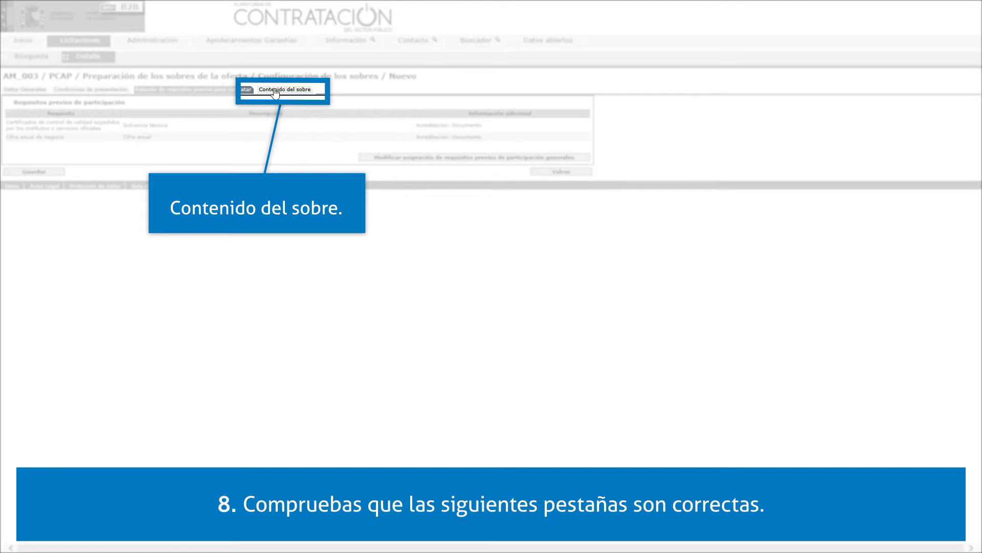
click(277, 90)
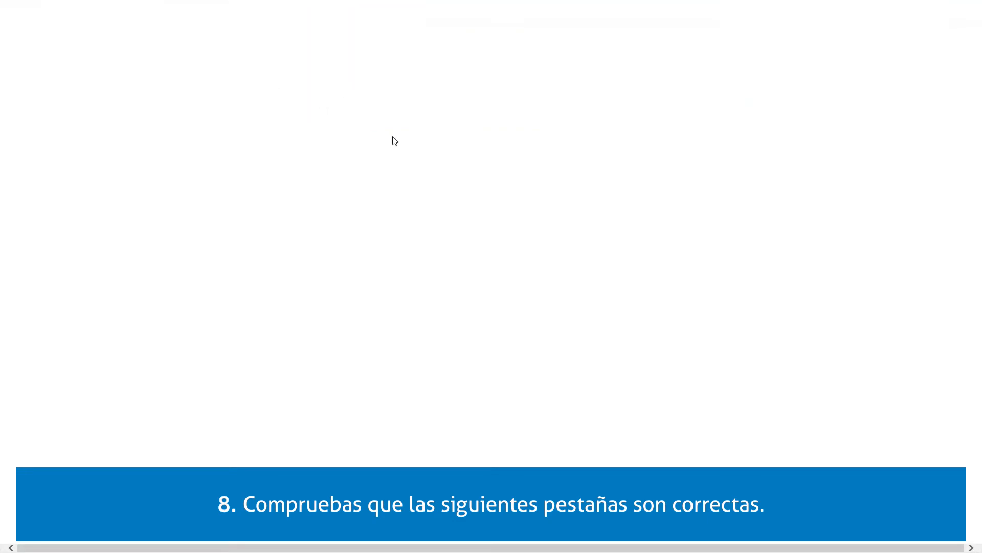
click(30, 193)
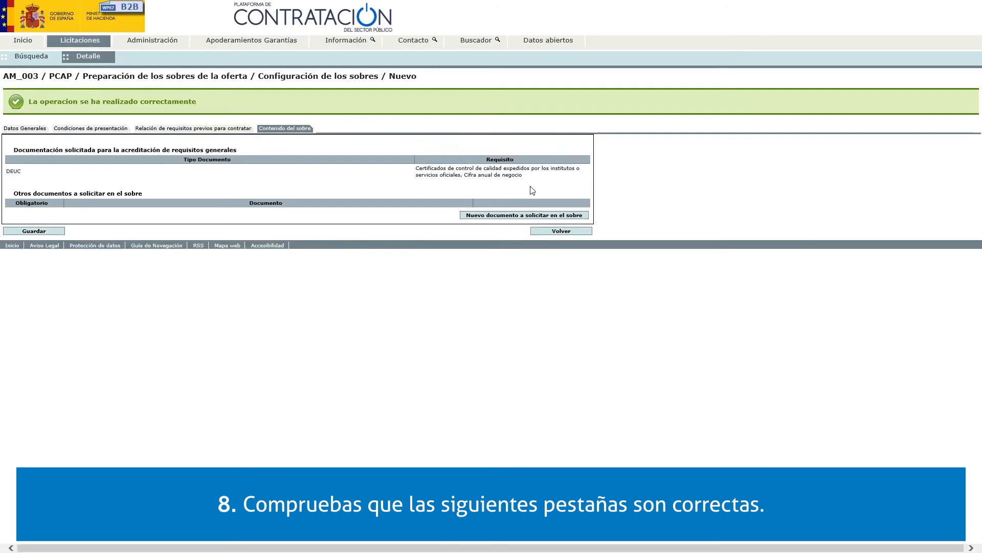
click(552, 231)
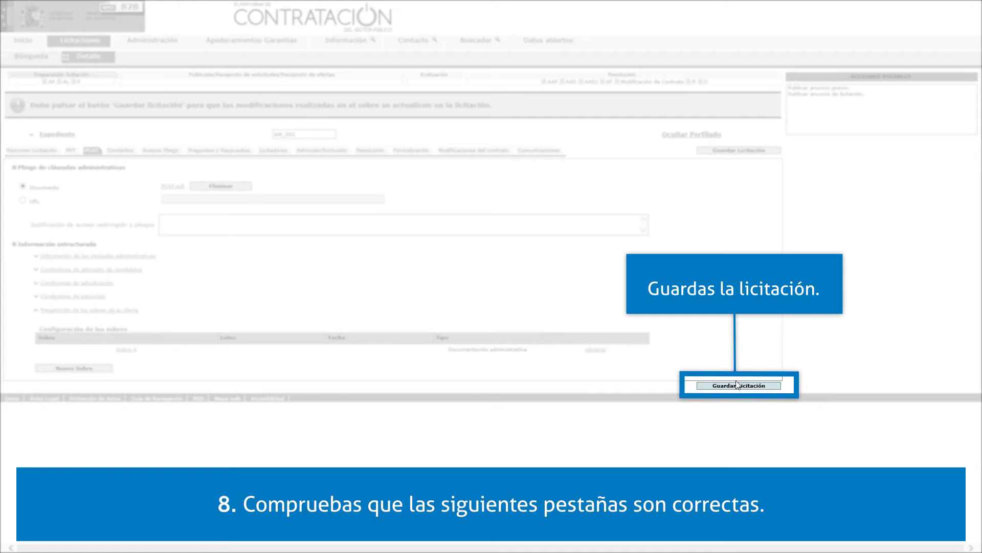
click(732, 385)
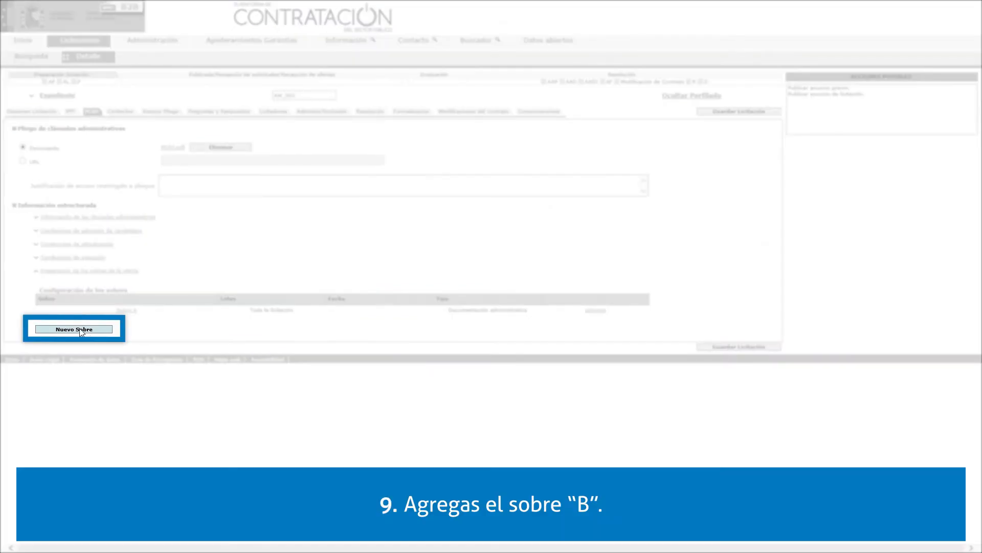
Create a new envelope named "Sobre B" of type Oferta técnica o evaluable mediante juicio de valor and save it.
click(80, 330)
click(125, 101)
text(Spbre B)
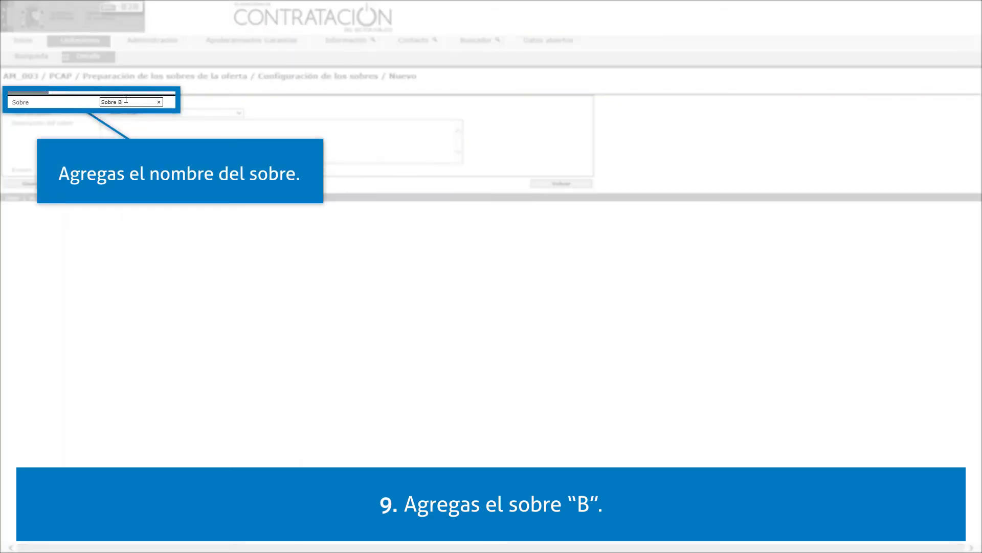
click(153, 113)
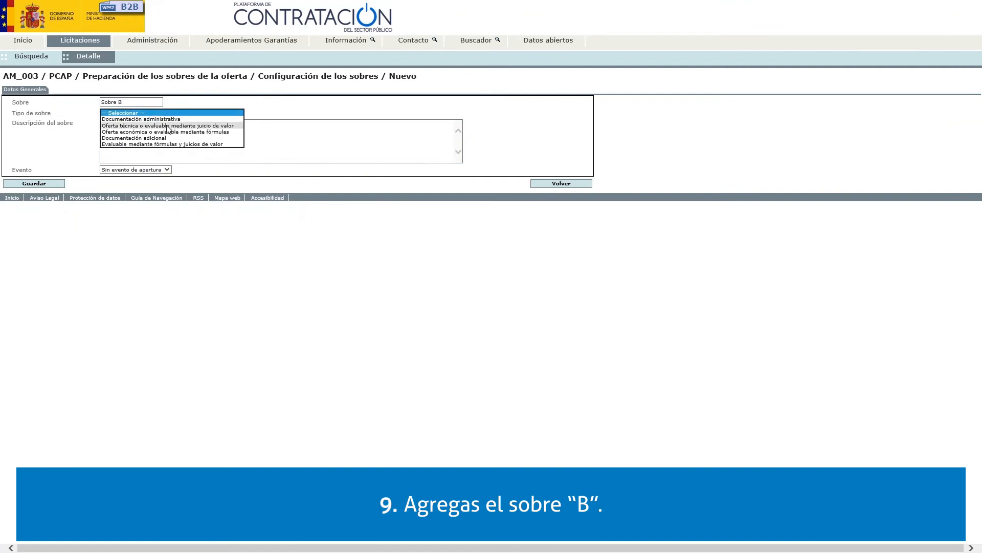
click(168, 126)
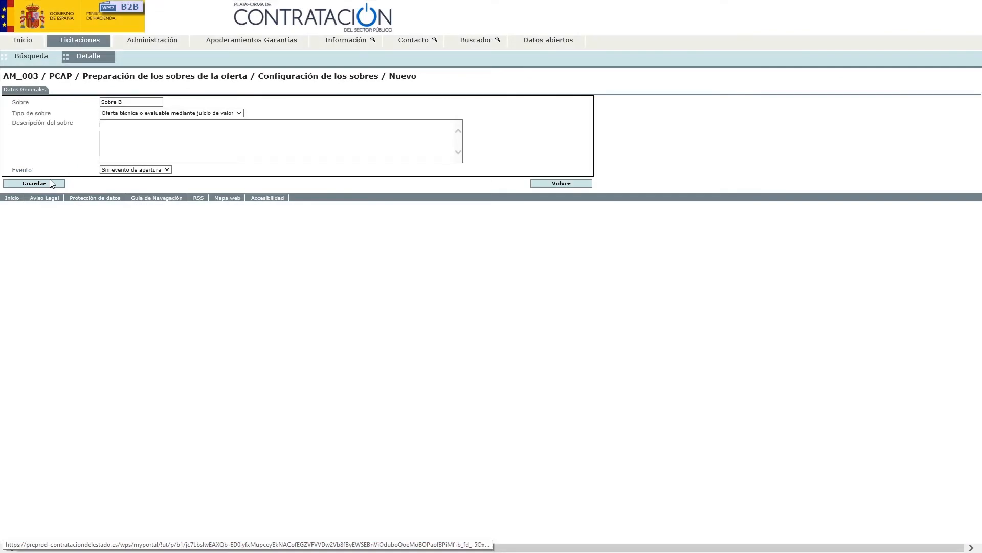
click(51, 186)
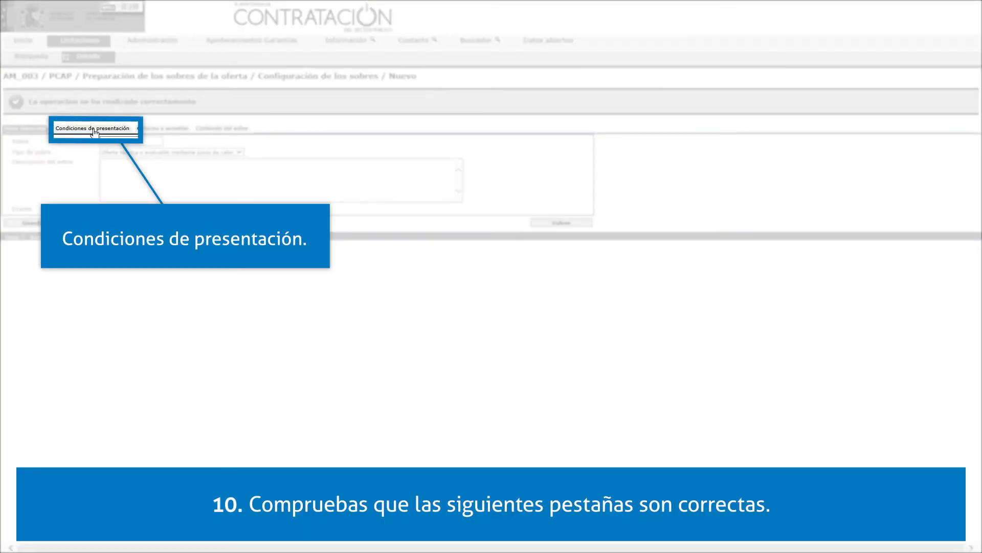
Require encryption of Sobre B's content, and check its award criteria and requested documents before returning to the PCAP.
click(94, 132)
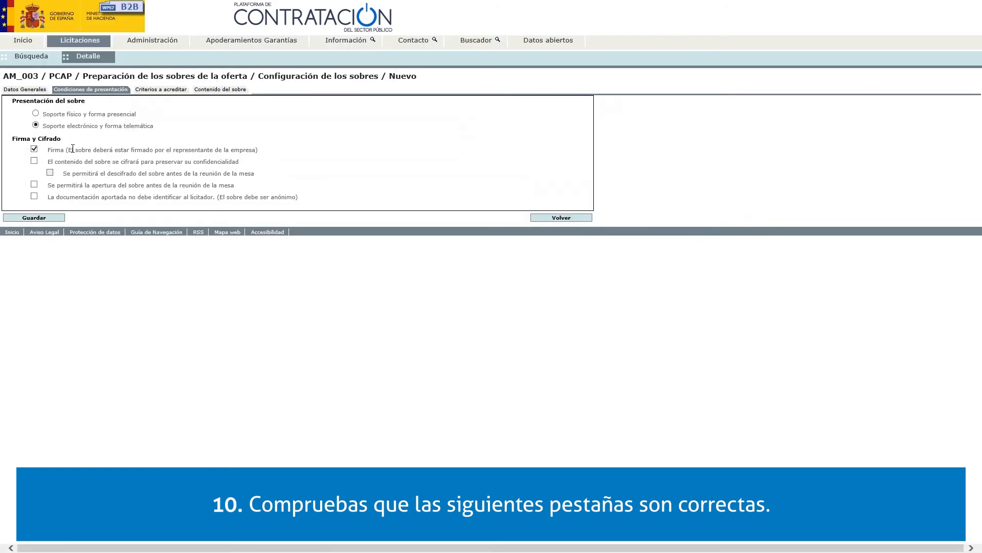
click(34, 161)
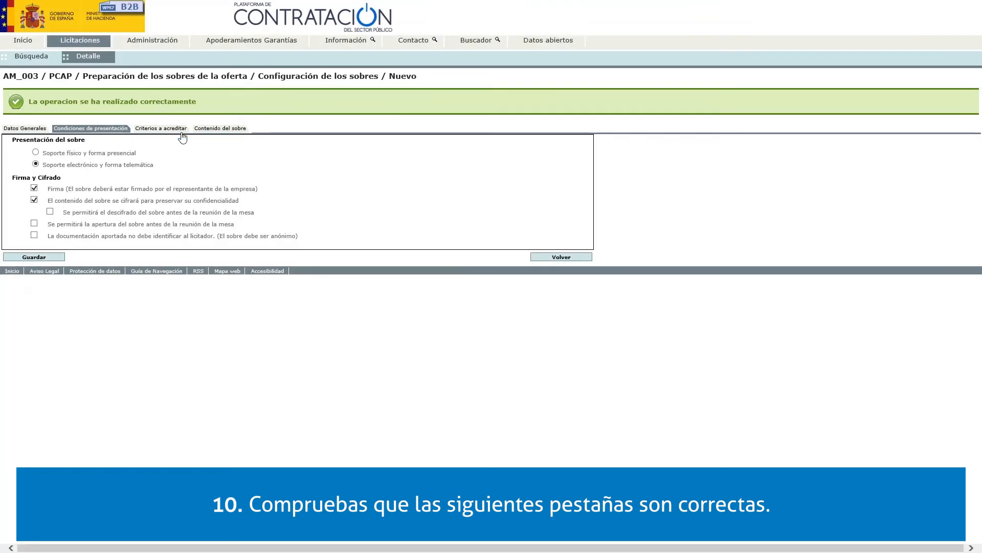
click(185, 131)
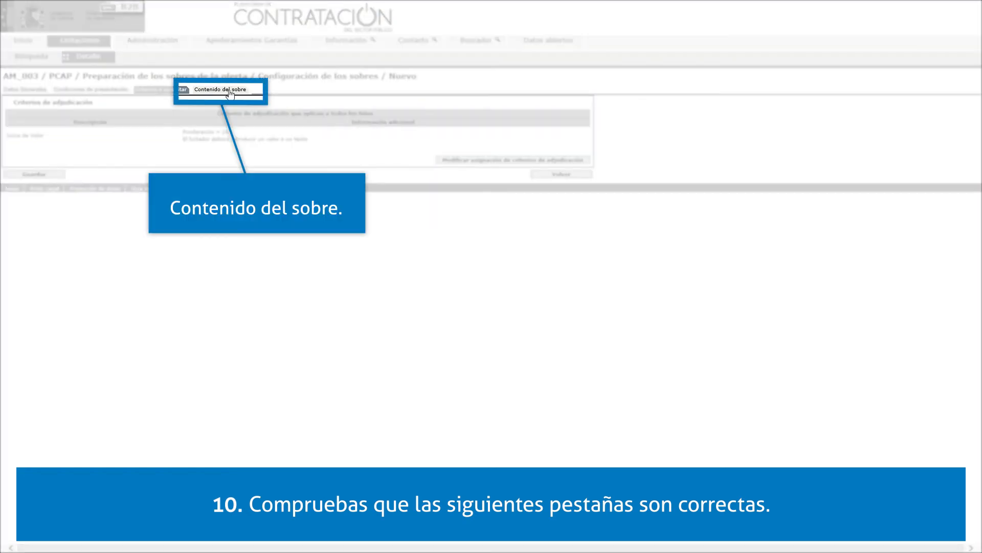
click(230, 93)
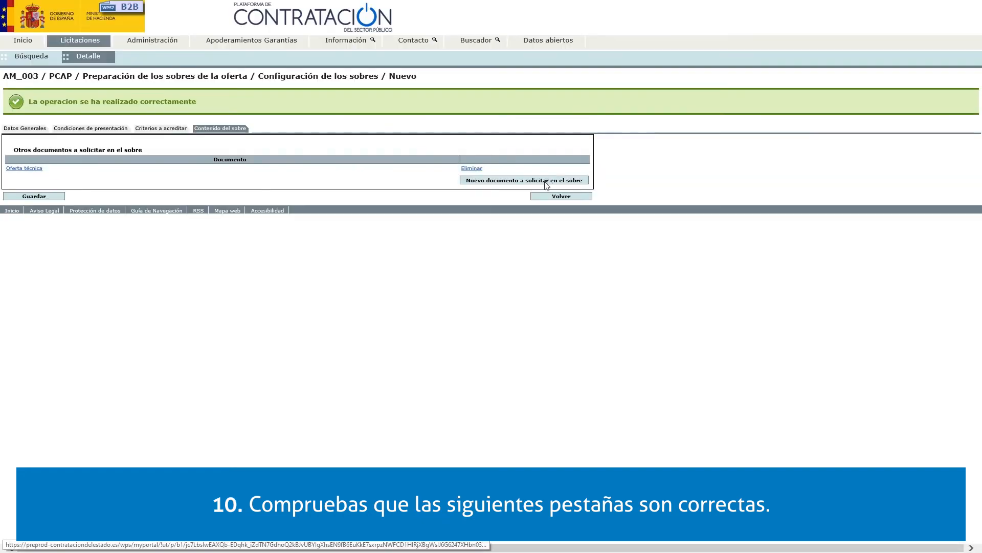
click(549, 196)
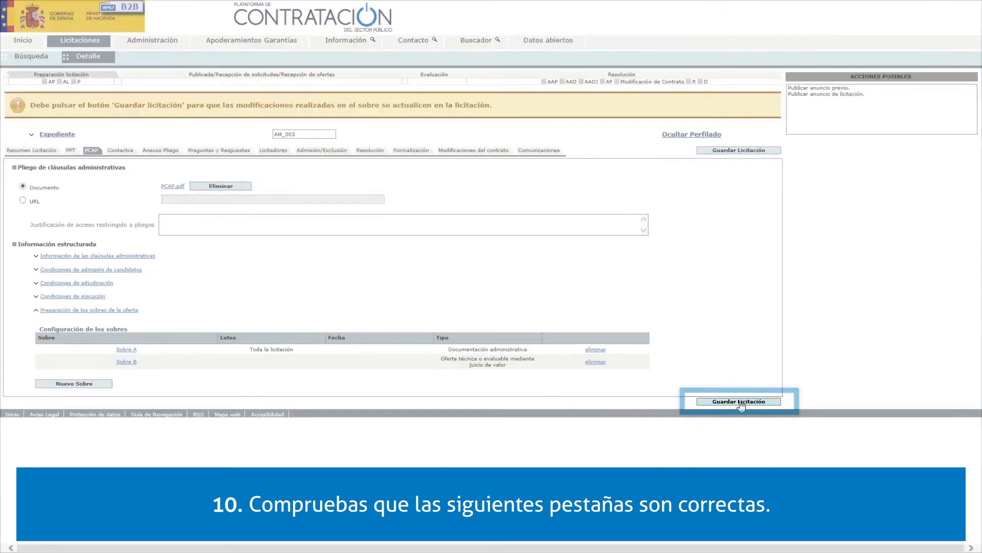
Save the tender and create a new envelope named "Sobre C" of type Oferta económica o evaluable mediante fórmulas.
click(739, 402)
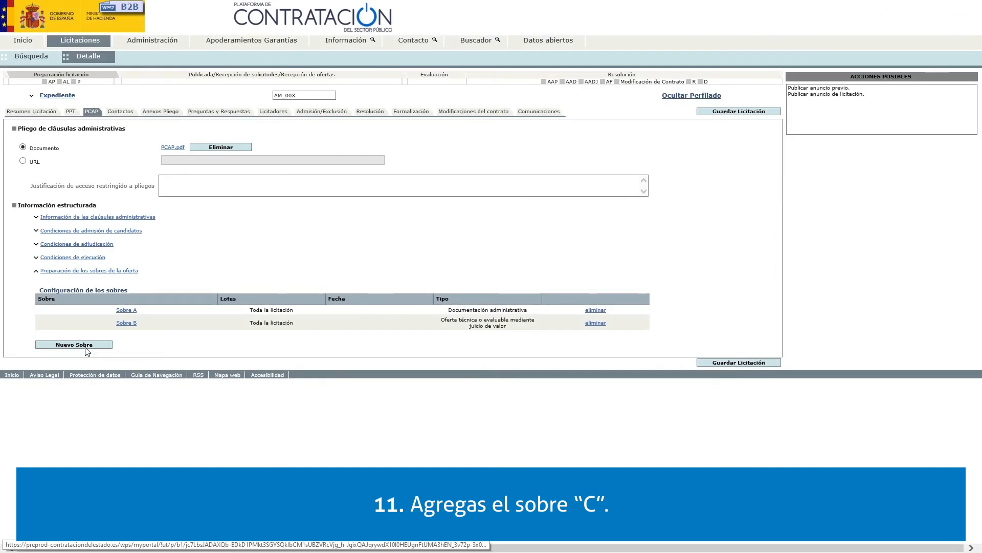
click(83, 345)
click(128, 102)
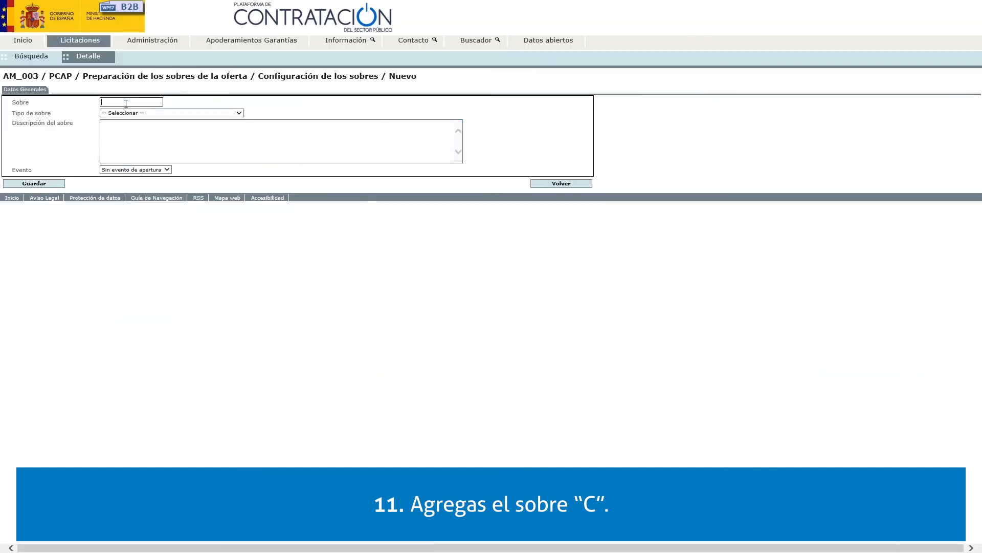
text(Sobre C)
click(137, 113)
click(156, 133)
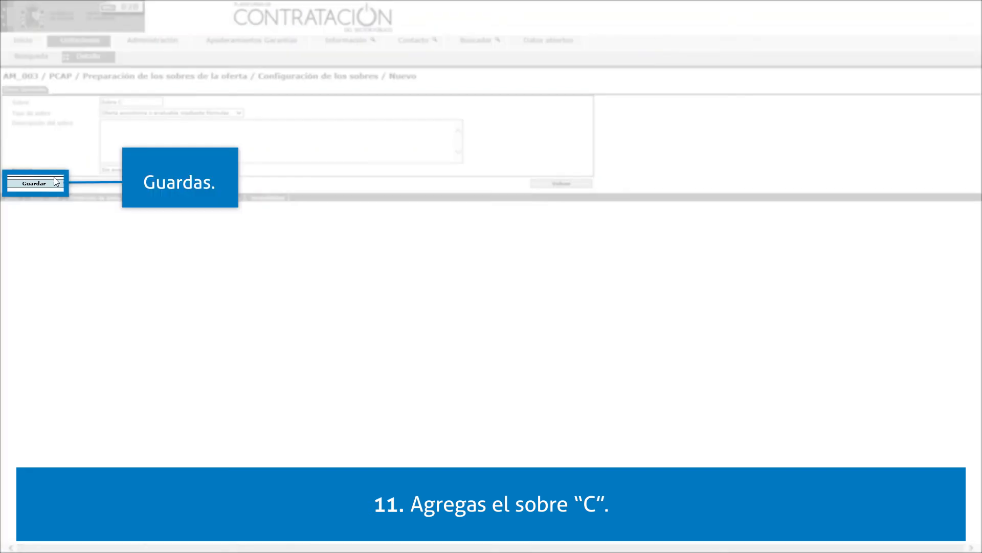
click(56, 182)
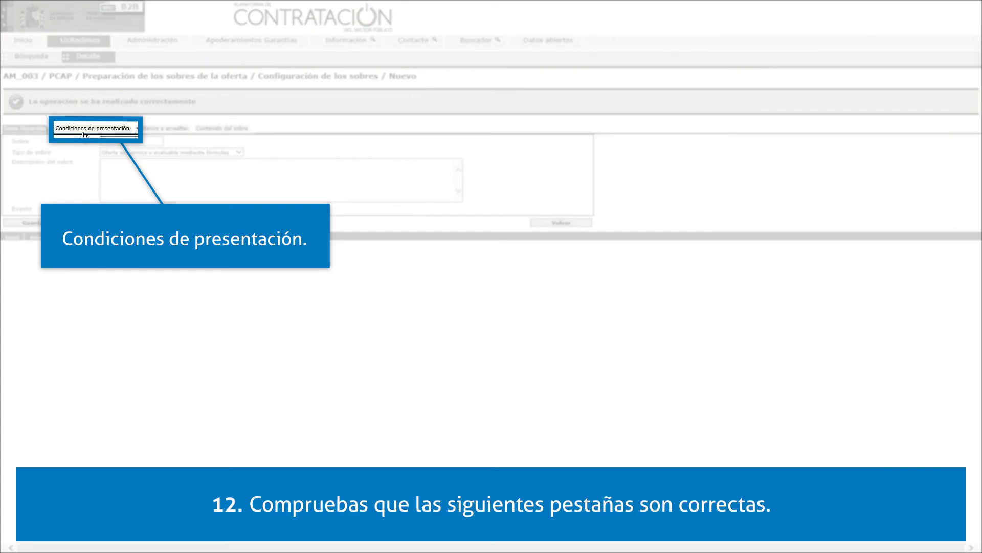
Require Sobre C's content to be encrypted in its presentation conditions and save the envelope.
click(84, 134)
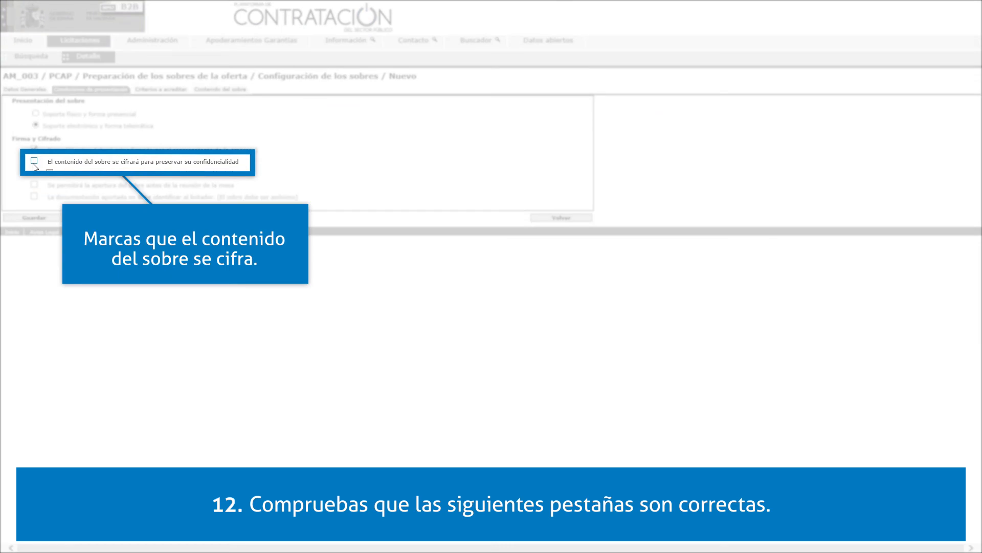
click(34, 162)
click(26, 218)
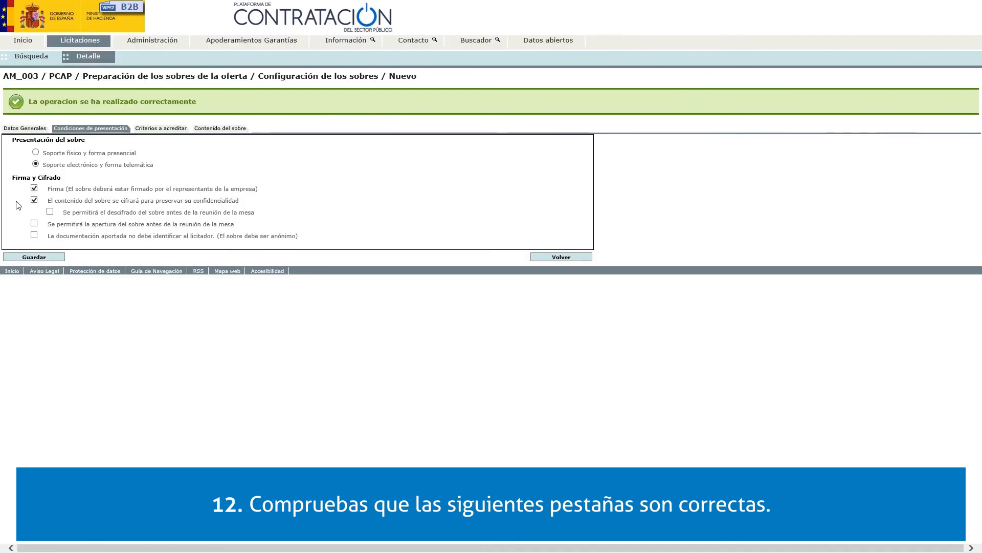
Check Sobre C's award criteria, save its envelope contents, and return to the PCAP to save the tender.
click(159, 129)
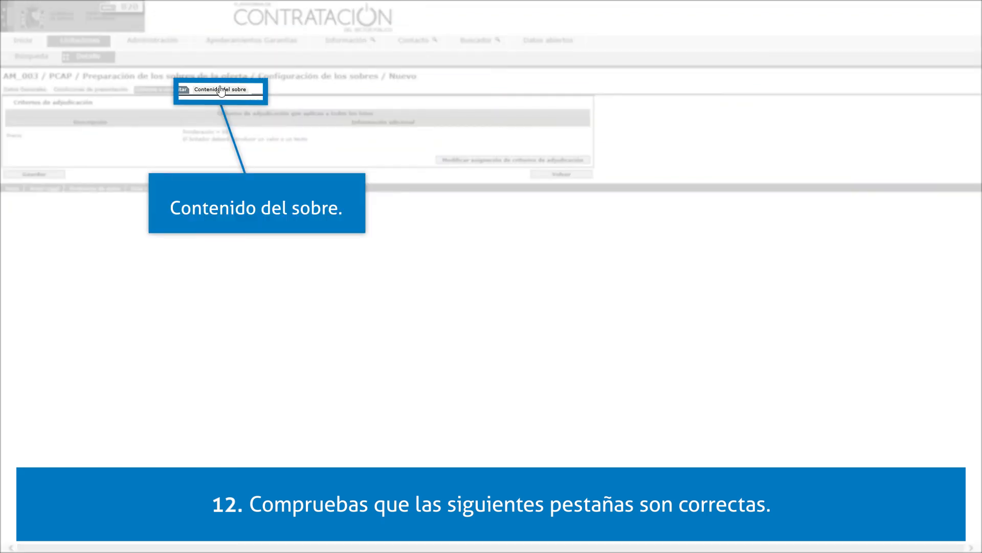
click(221, 91)
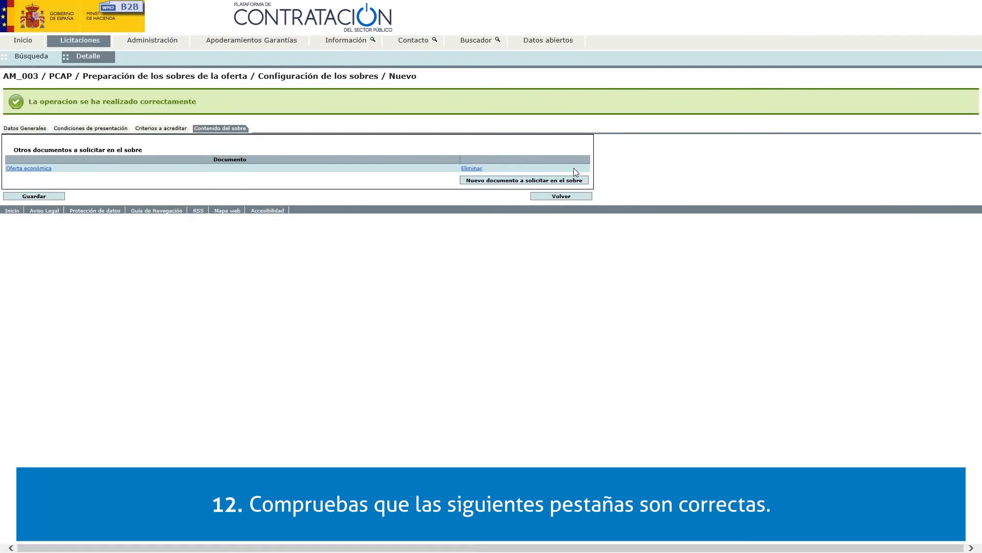
click(574, 197)
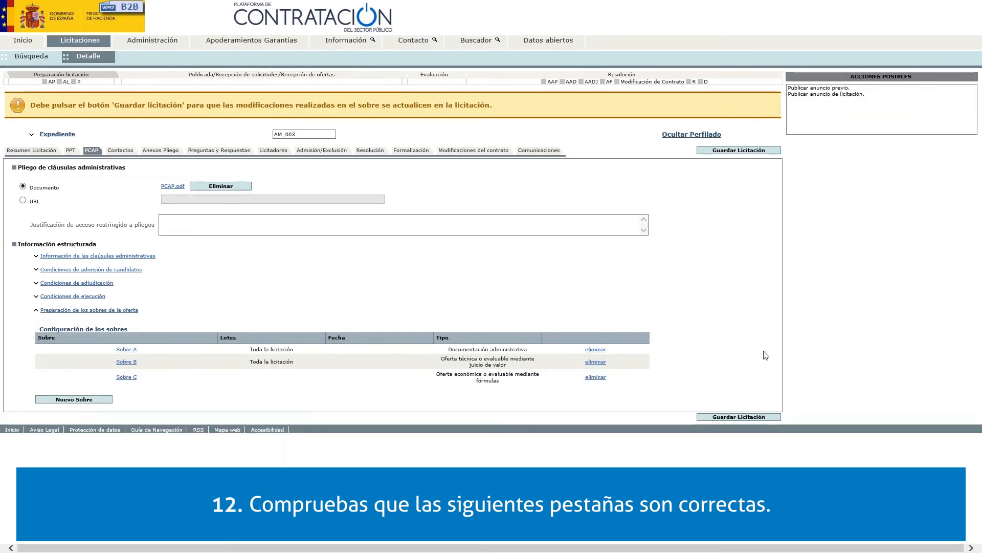
click(738, 417)
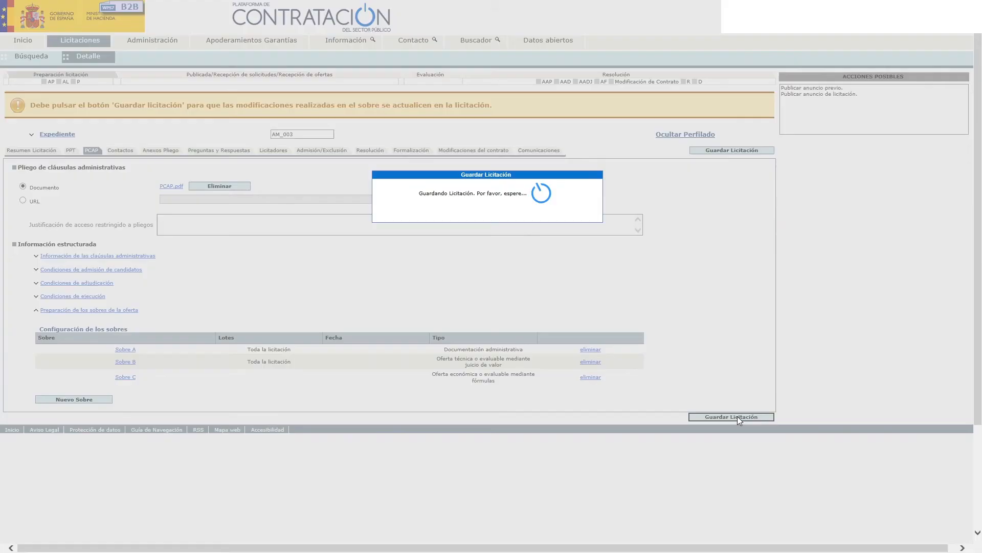